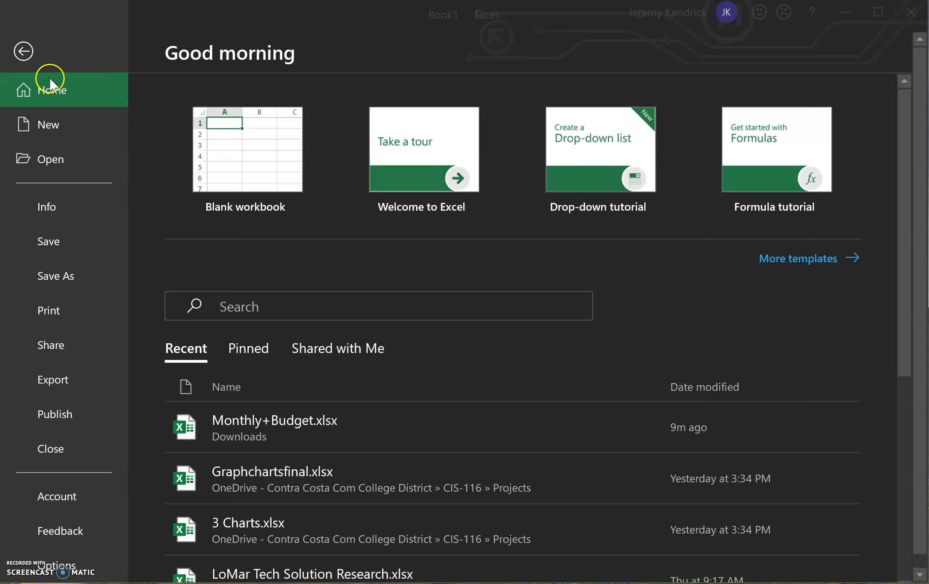
# Leave the start page and select the budget items and amounts in A2:B10, excluding the header.
pyautogui.click(29, 52)
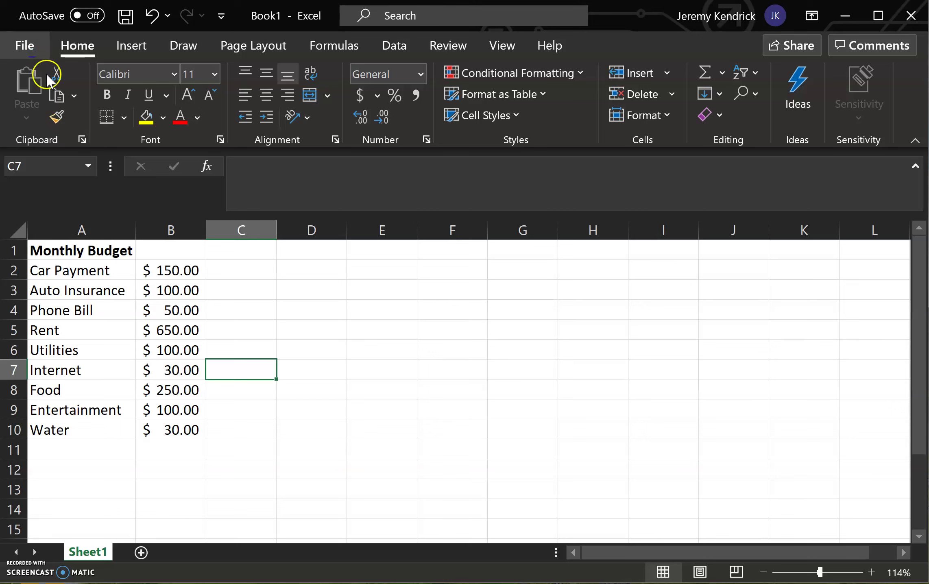
pyautogui.moveTo(90, 253); pyautogui.dragTo(191, 440)
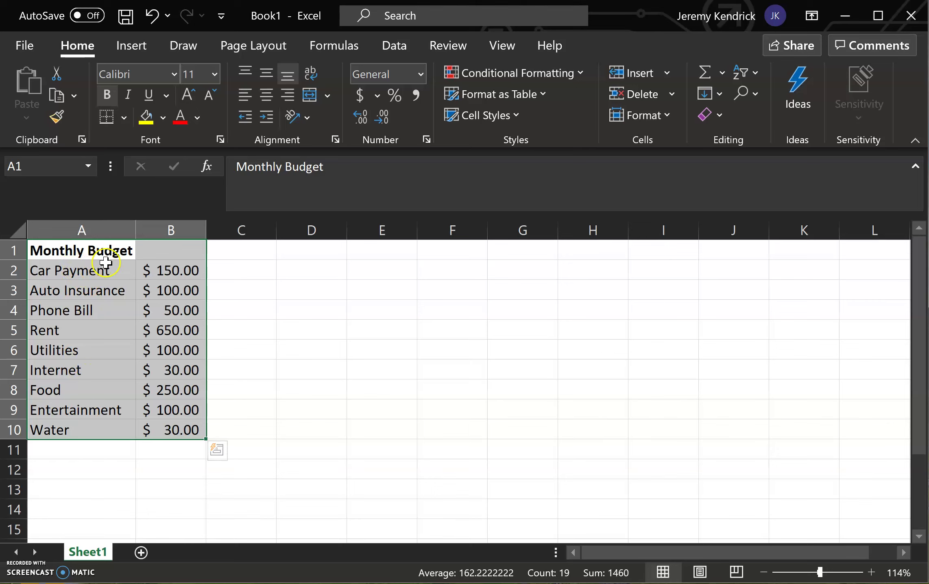
pyautogui.click(172, 269)
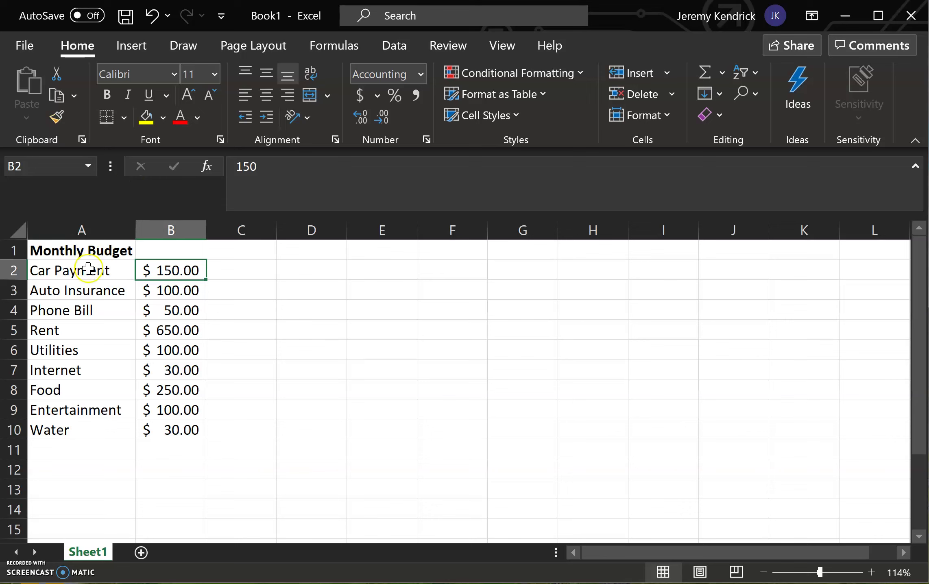
pyautogui.moveTo(88, 269); pyautogui.dragTo(189, 432)
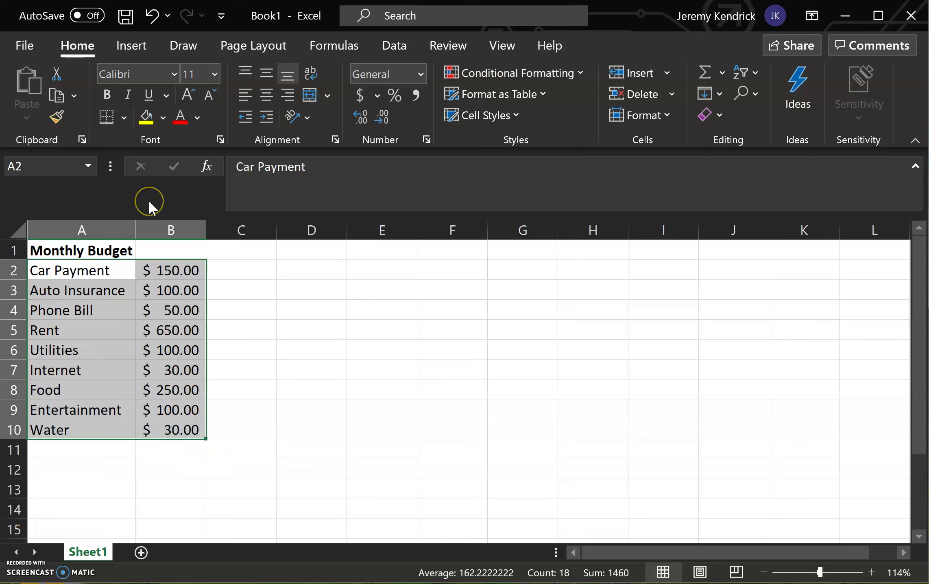
# Choose the Pie > 3-D Pie chart type from All Charts for the selected budget data.
pyautogui.click(142, 51)
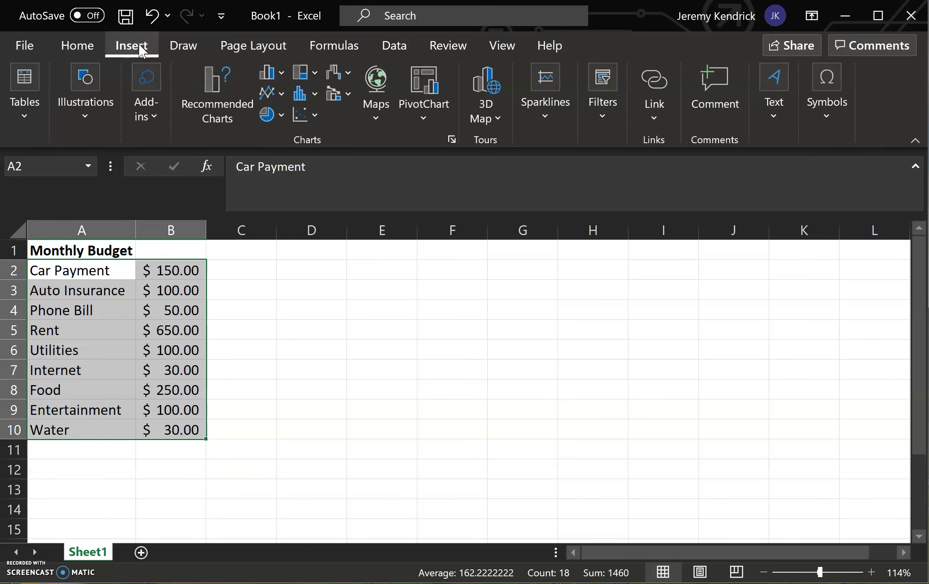
pyautogui.click(226, 108)
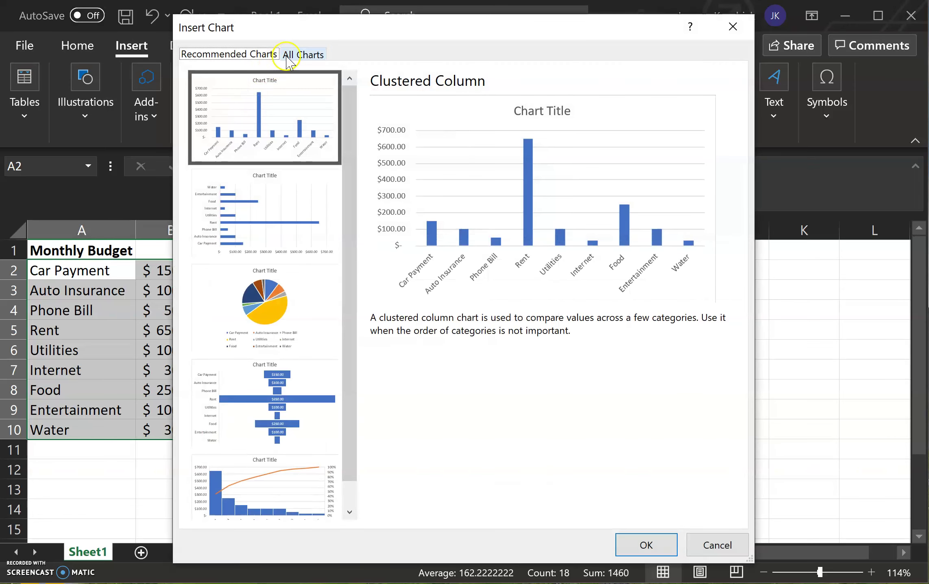
pyautogui.click(287, 57)
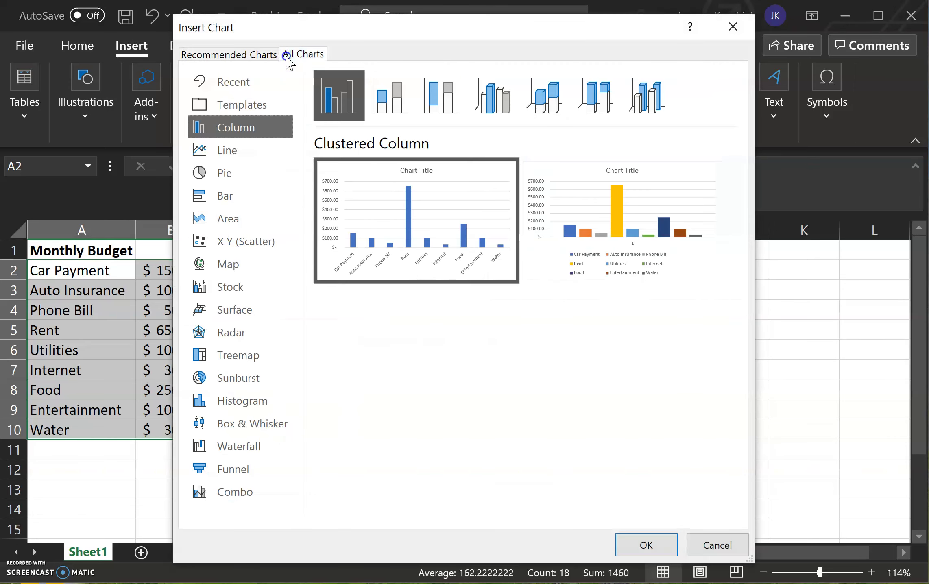
pyautogui.click(239, 174)
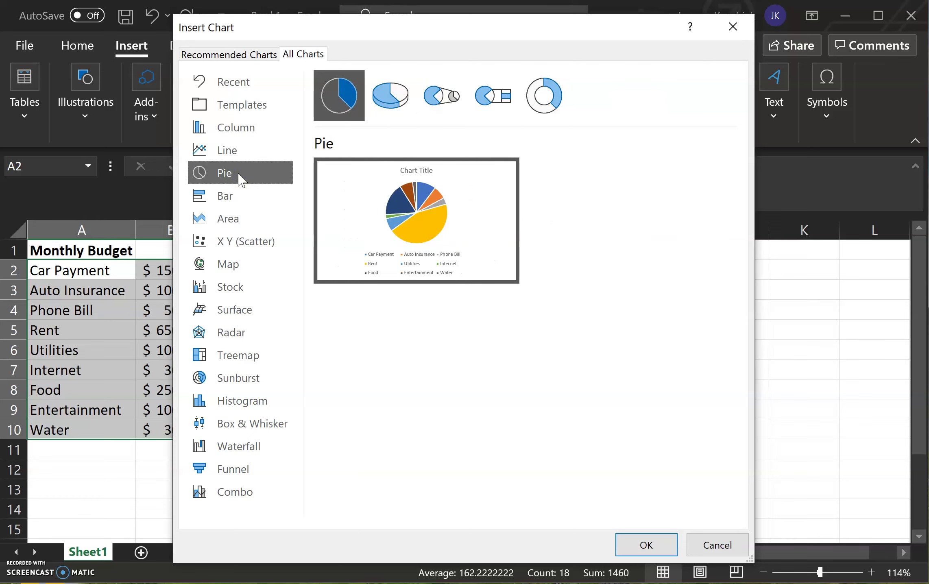
pyautogui.click(384, 89)
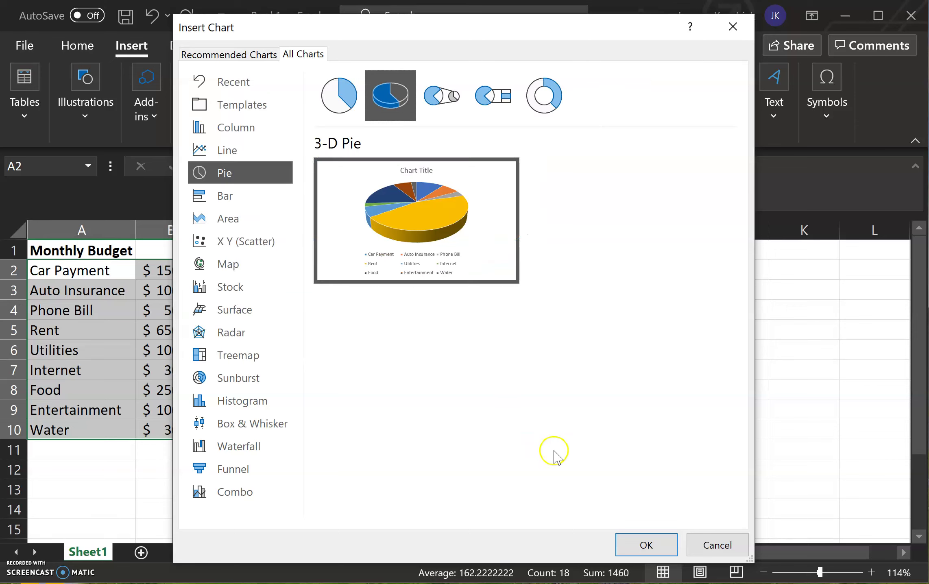
# Insert the 3-D pie chart and zoom the sheet out to 100%.
pyautogui.click(650, 545)
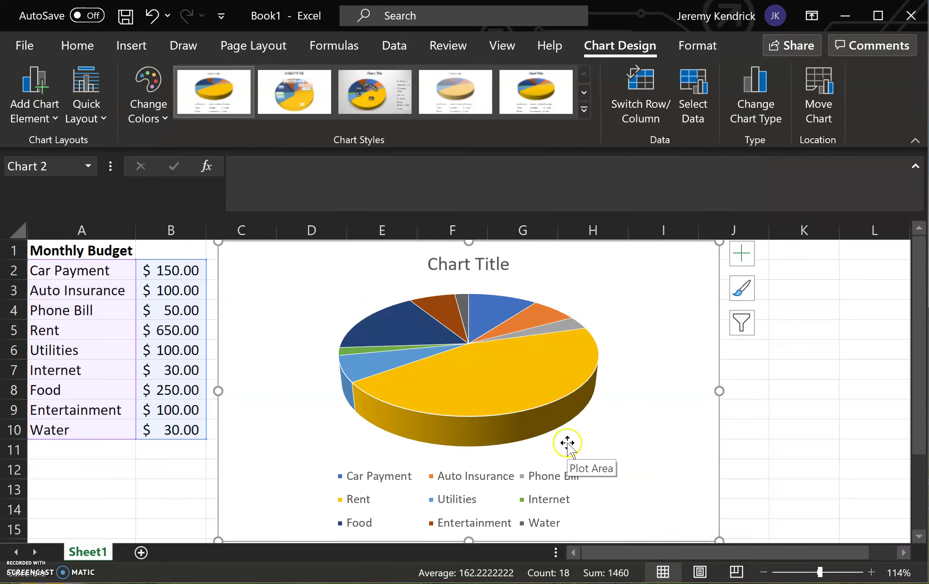
pyautogui.click(765, 571)
pyautogui.click(764, 571)
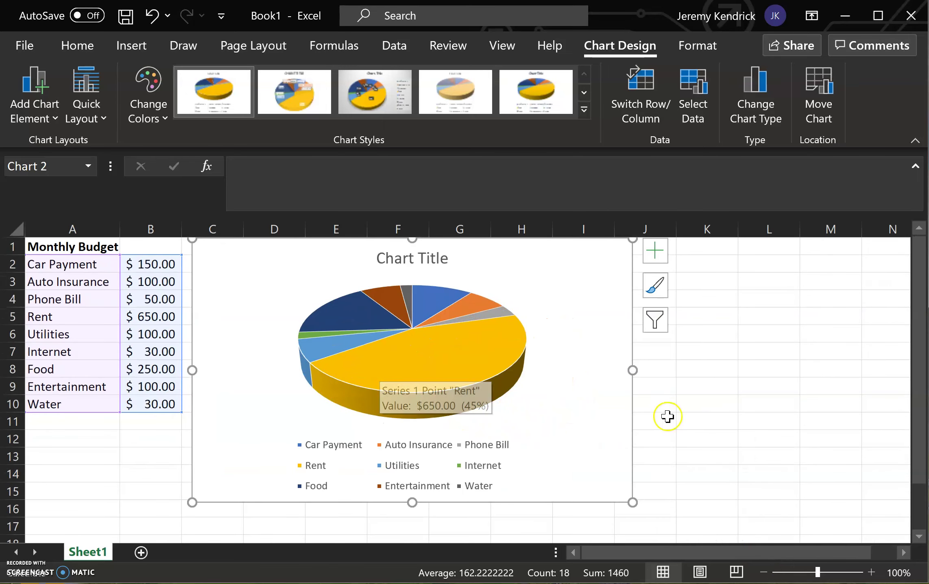
# Replace the placeholder chart title text with 'Monthly Budget'.
pyautogui.click(401, 261)
pyautogui.doubleClick(420, 260)
pyautogui.moveTo(446, 255); pyautogui.dragTo(375, 255)
pyautogui.write('Monthly Bu')
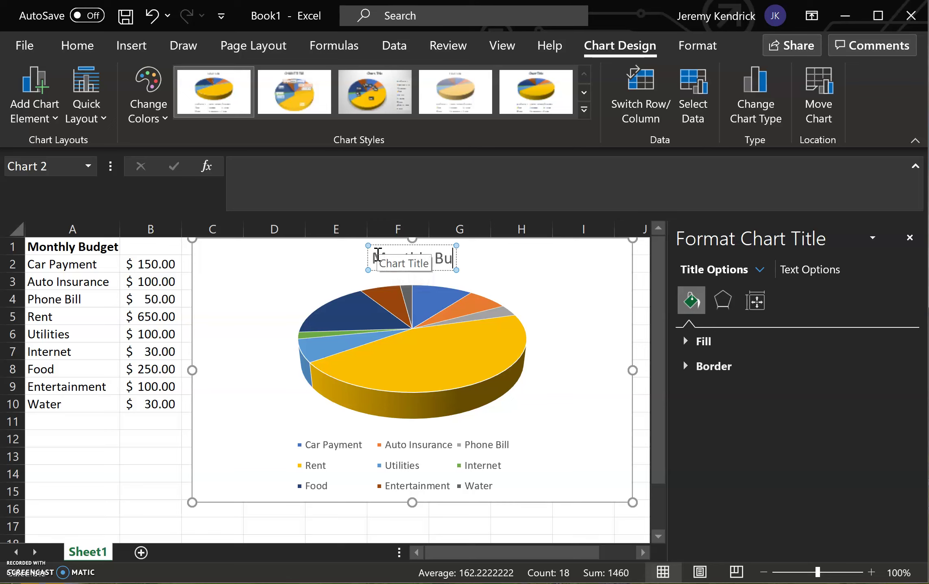
pyautogui.write('dget')
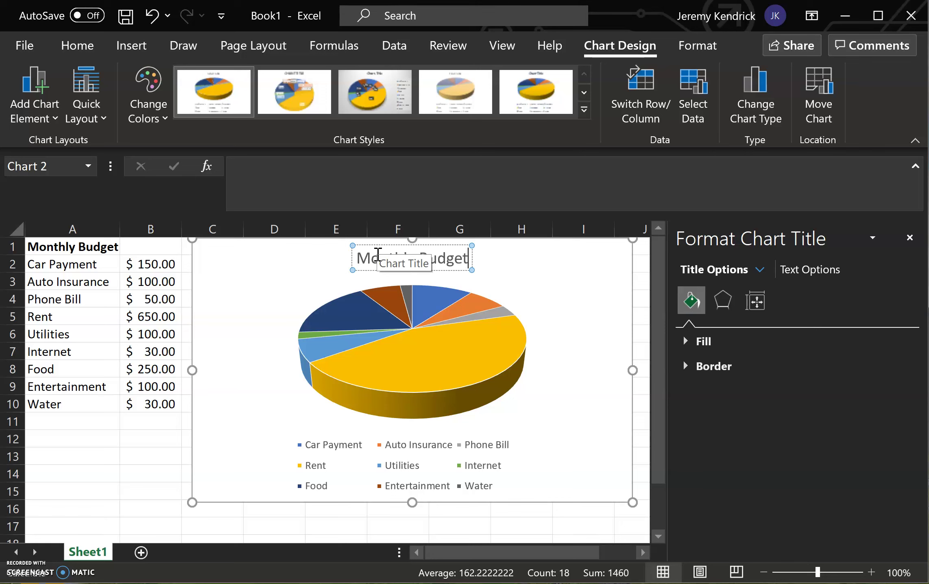
# Turn on Data Labels so each slice shows its dollar amount, then close the Format Data Series pane.
pyautogui.click(151, 456)
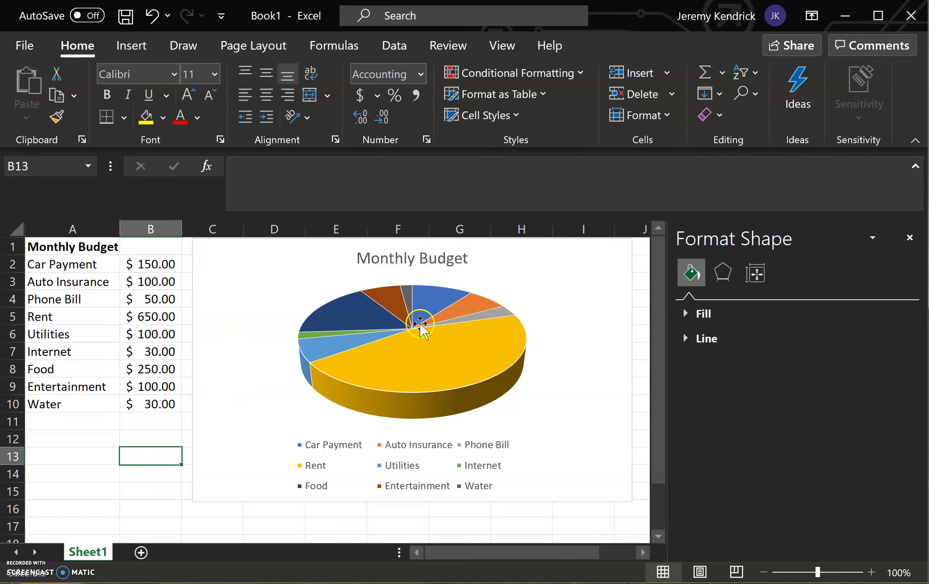
pyautogui.moveTo(441, 356)
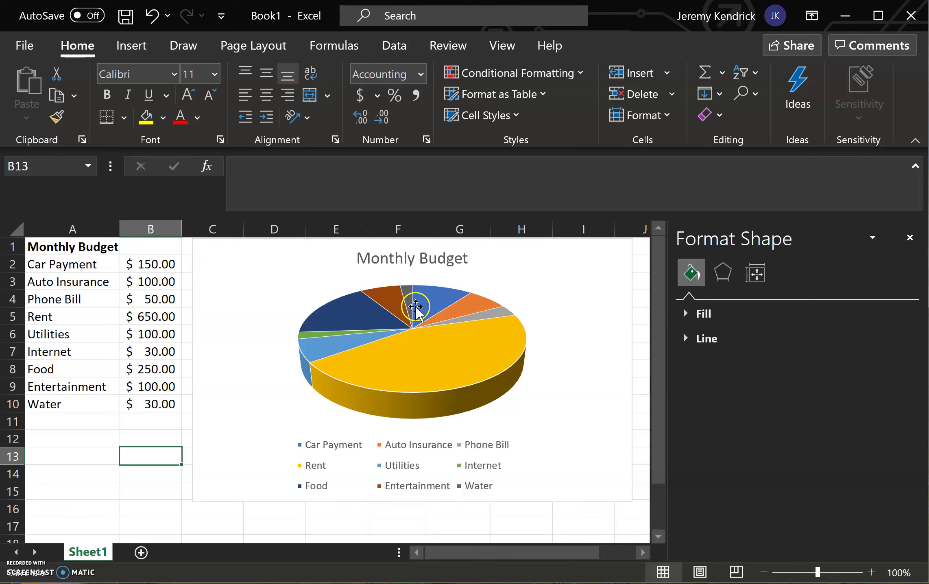
pyautogui.click(431, 362)
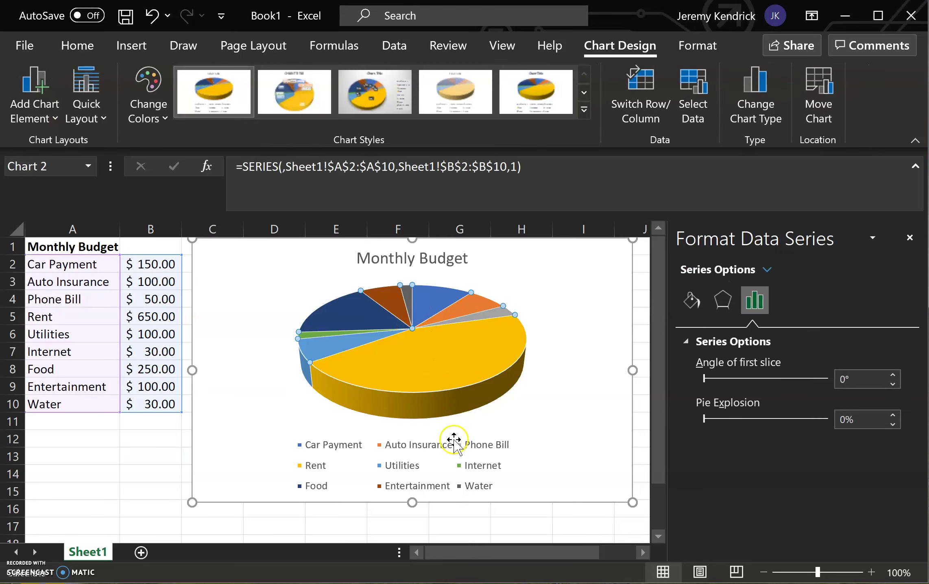
pyautogui.moveTo(524, 554); pyautogui.dragTo(566, 554)
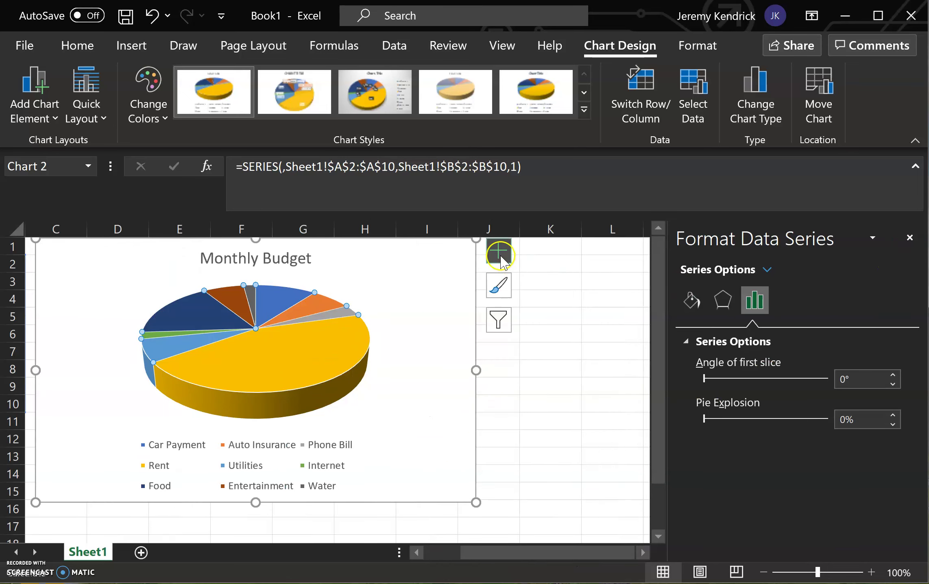
pyautogui.click(500, 256)
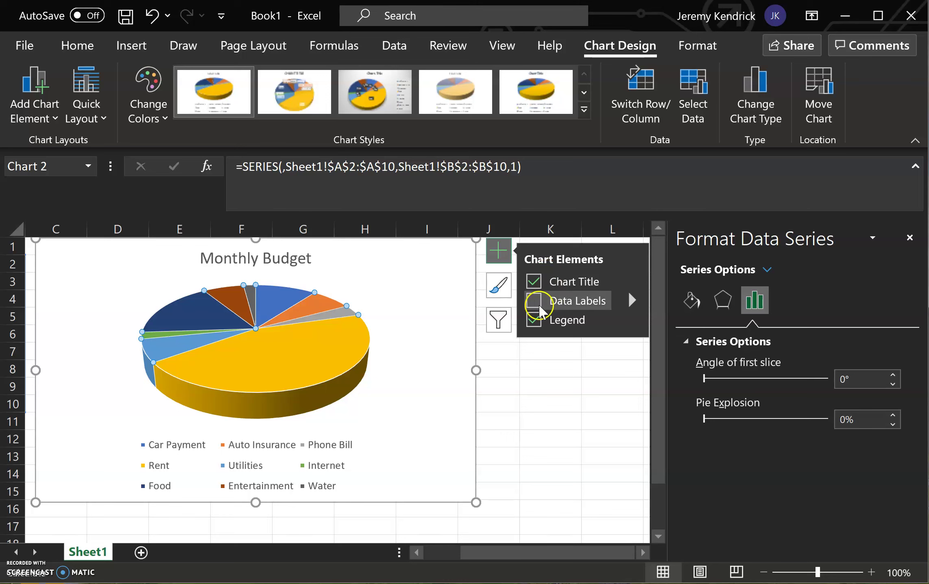
pyautogui.click(536, 303)
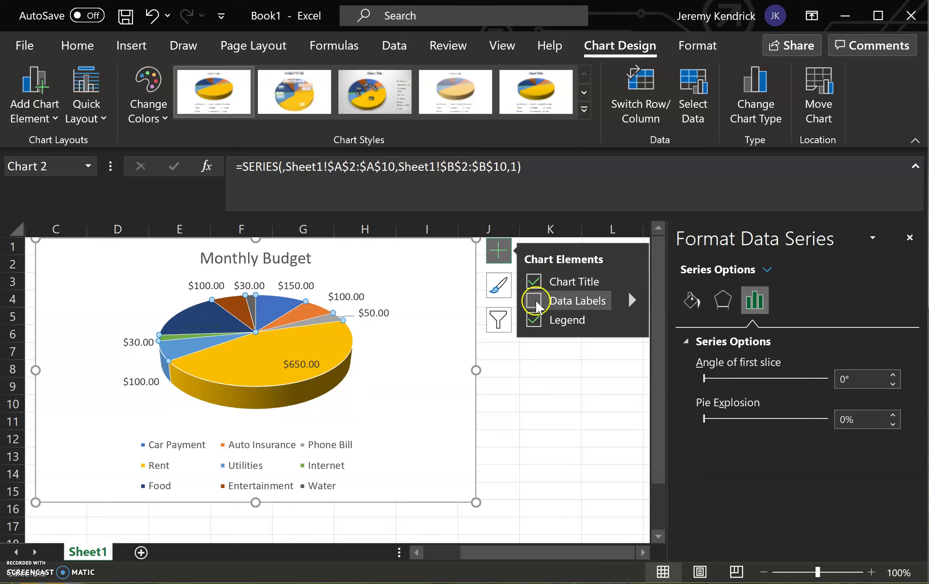
pyautogui.click(536, 303)
pyautogui.click(535, 302)
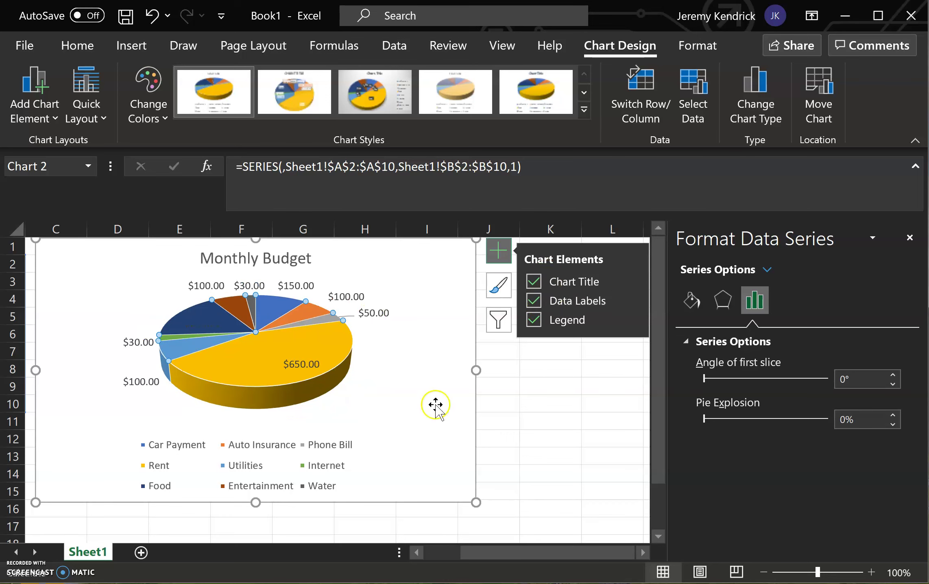
pyautogui.moveTo(525, 552); pyautogui.dragTo(514, 549)
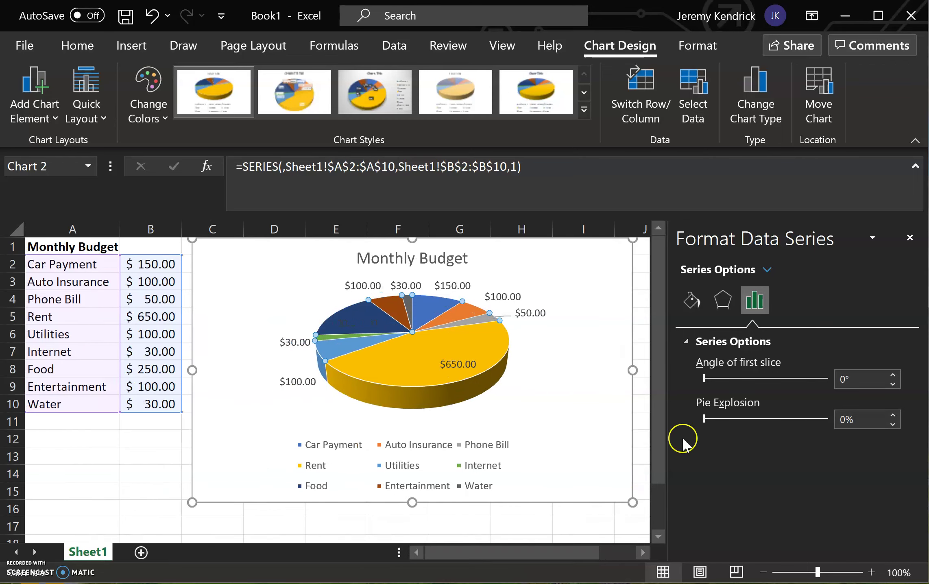
pyautogui.click(910, 238)
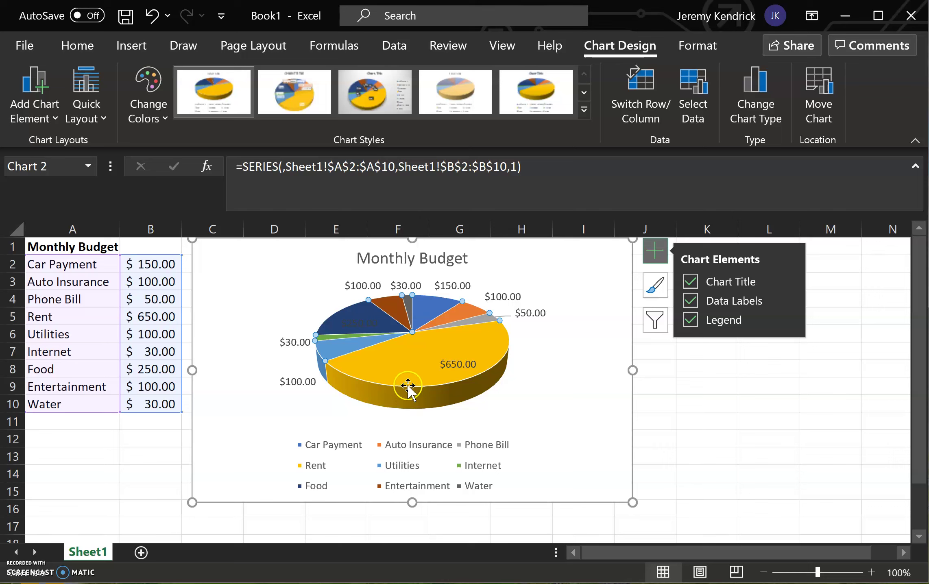
# Set the whole pie series' Pie Explosion to 25% in Format Data Series.
pyautogui.moveTo(378, 345)
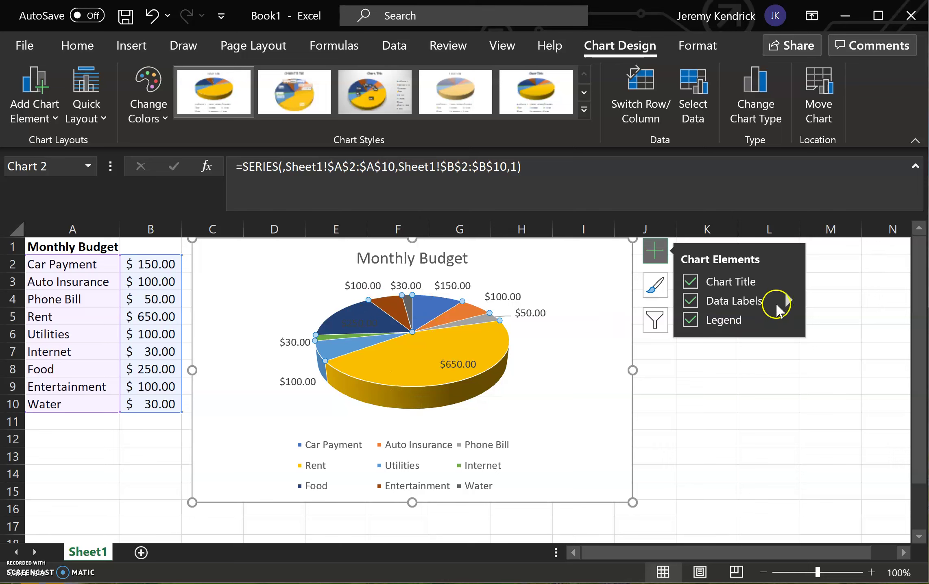
pyautogui.rightClick(424, 349)
pyautogui.click(412, 356)
pyautogui.doubleClick(412, 357)
pyautogui.click(412, 352)
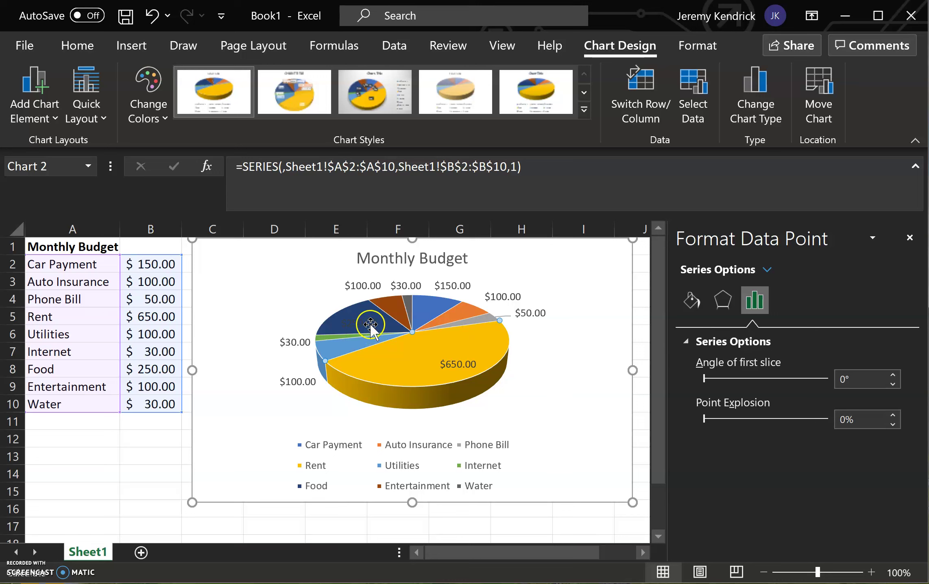
pyautogui.click(371, 322)
pyautogui.click(402, 349)
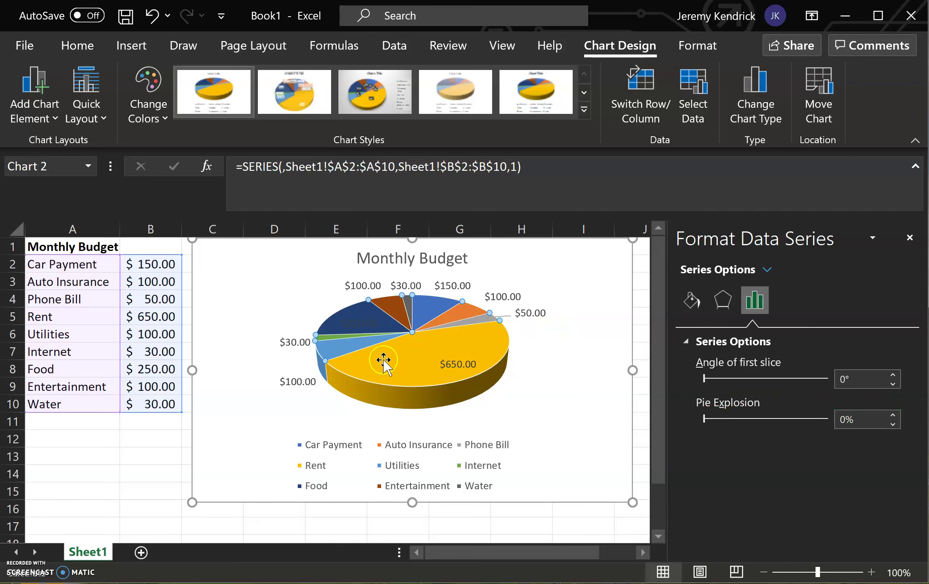
pyautogui.moveTo(413, 358)
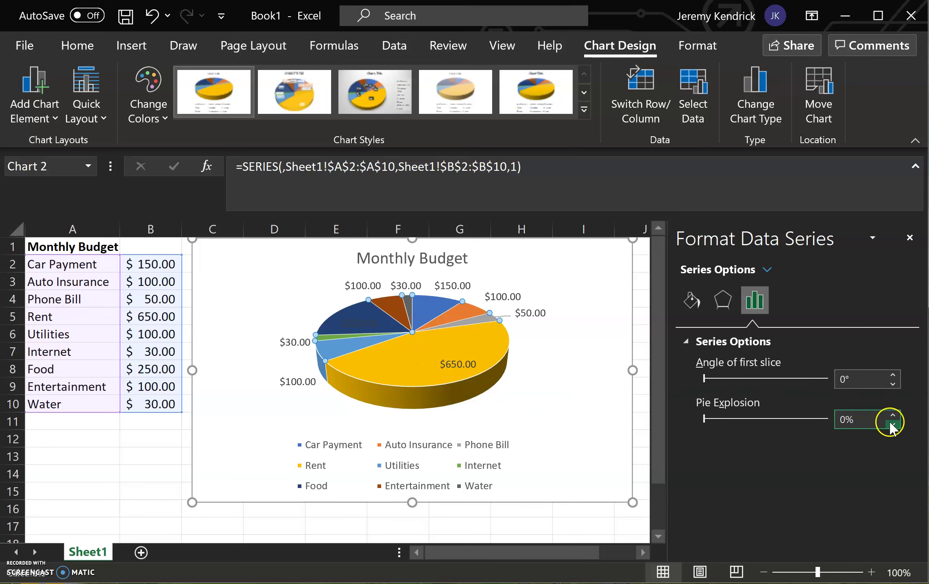
pyautogui.moveTo(894, 415); pyautogui.dragTo(894, 415)
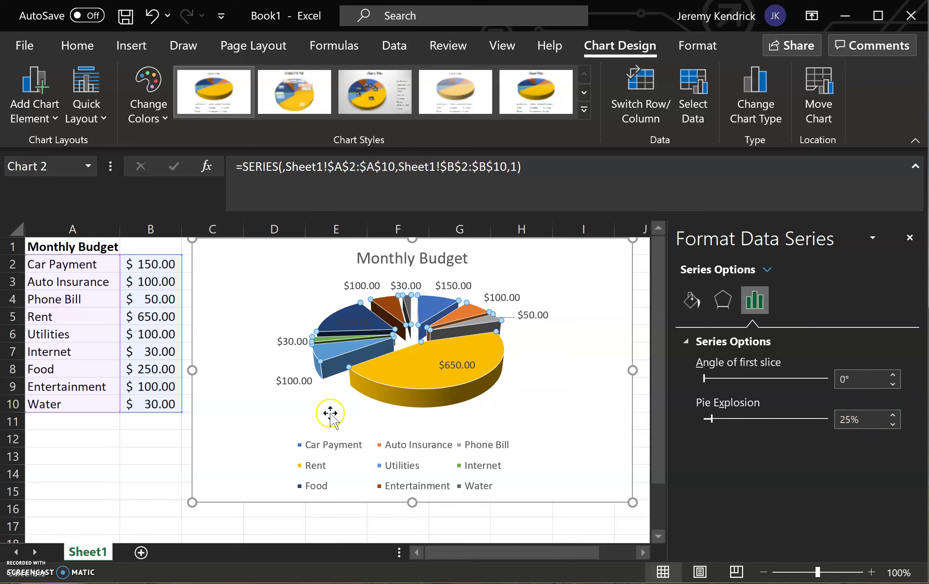
pyautogui.click(141, 470)
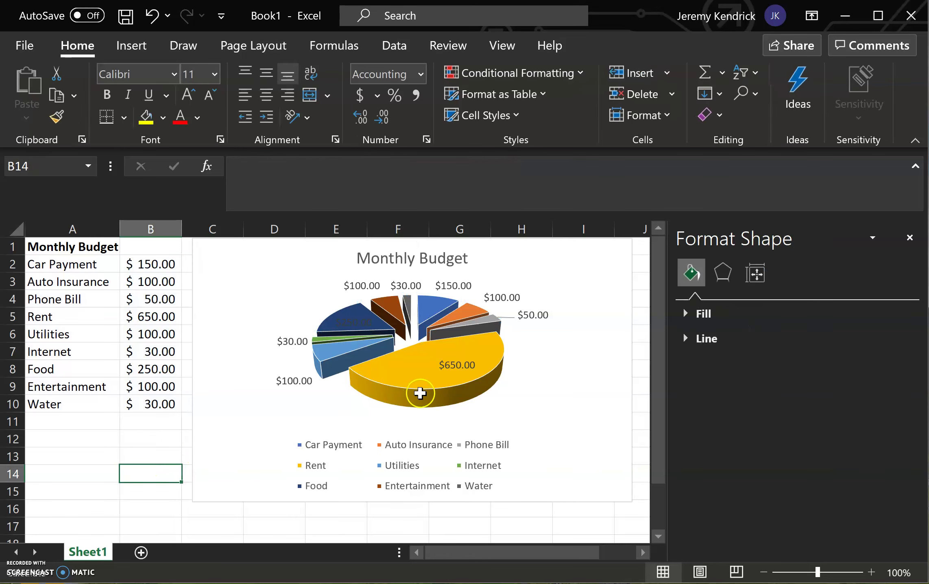
# Close the Format Shape pane and zoom the sheet in to 120%.
pyautogui.click(909, 238)
pyautogui.click(871, 572)
pyautogui.click(871, 572)
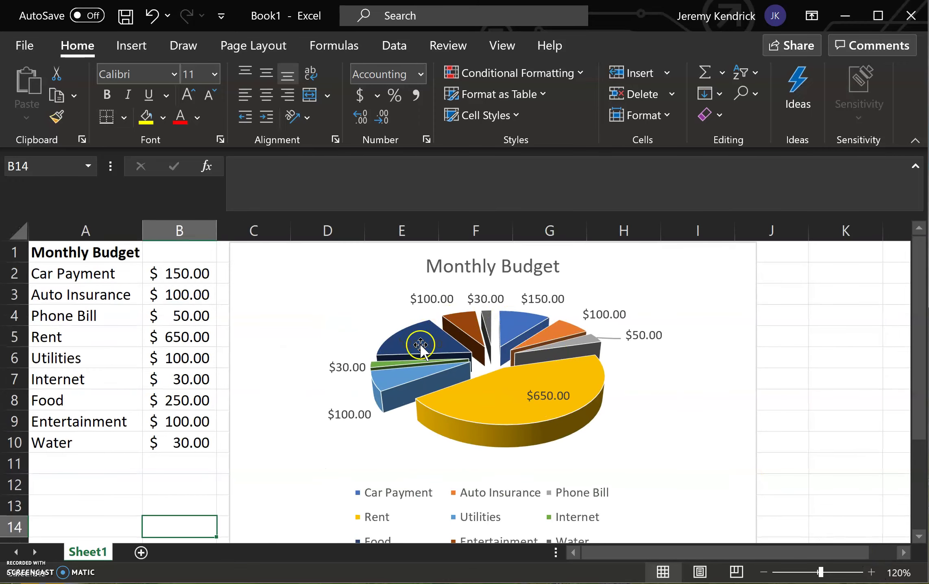